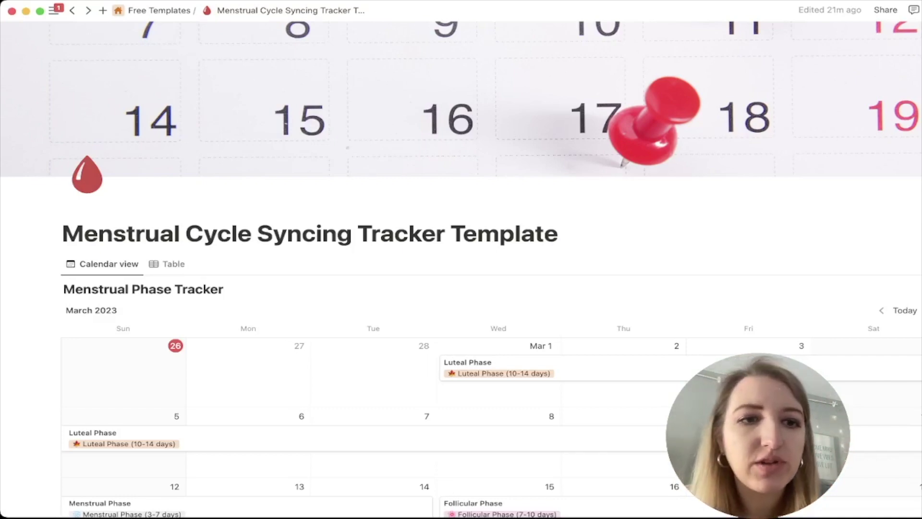
- Scroll down the template page to the Menstrual Phase Tracker calendar for March 2023
scroll(461, 259, down, 5)
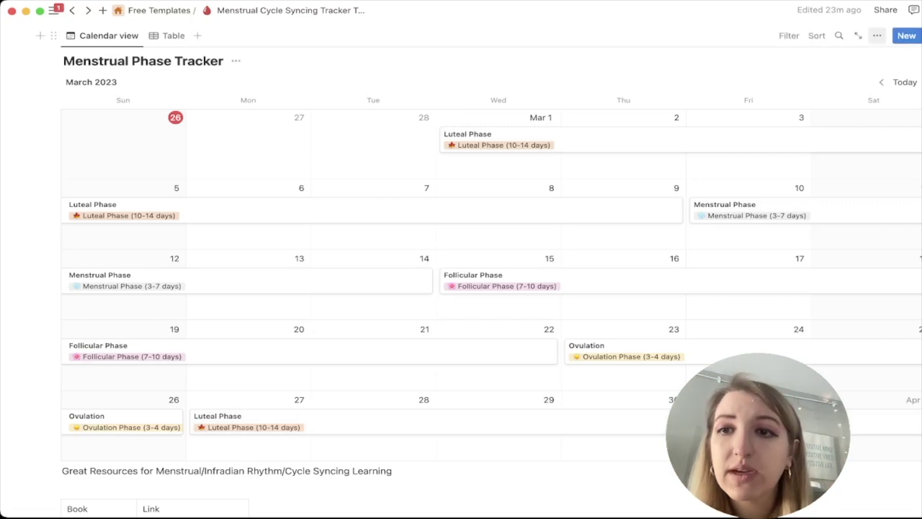
- Review the calendar's properties, then switch its layout to week display and back to month
click(877, 36)
click(803, 126)
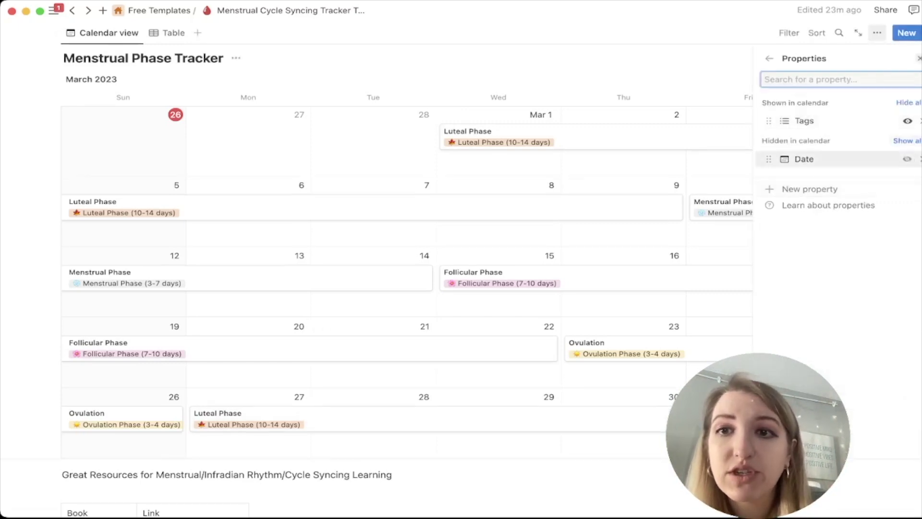
click(769, 58)
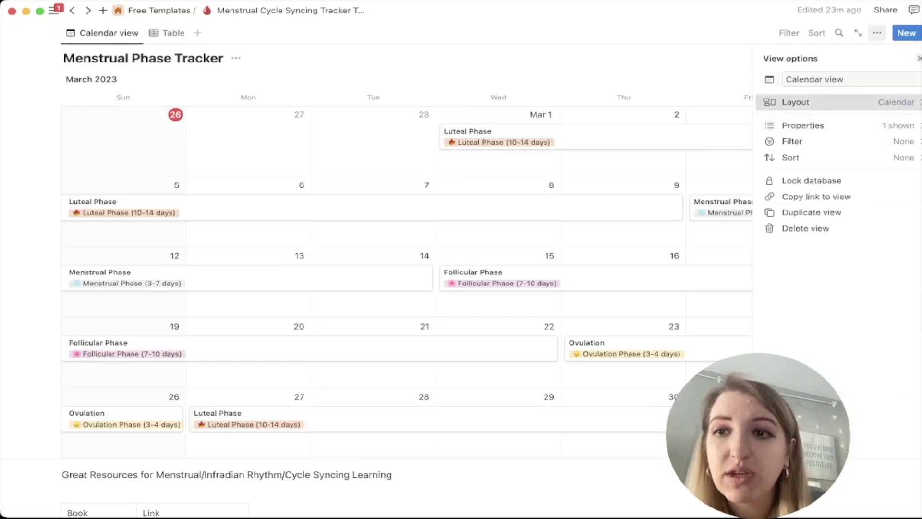
click(787, 103)
click(902, 220)
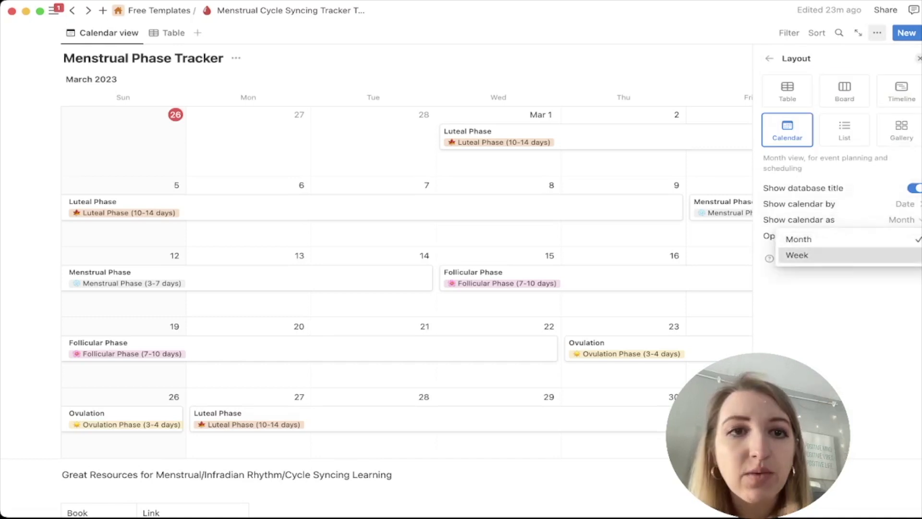
click(797, 255)
click(902, 220)
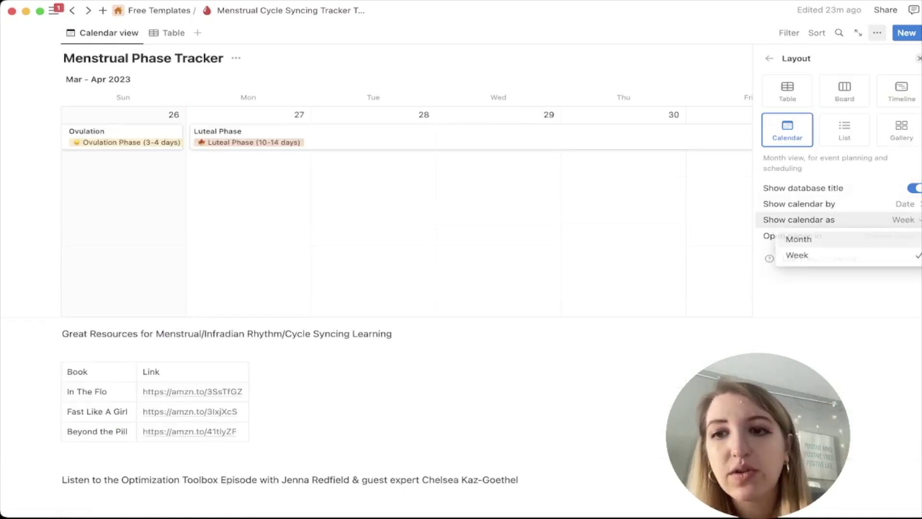
click(799, 239)
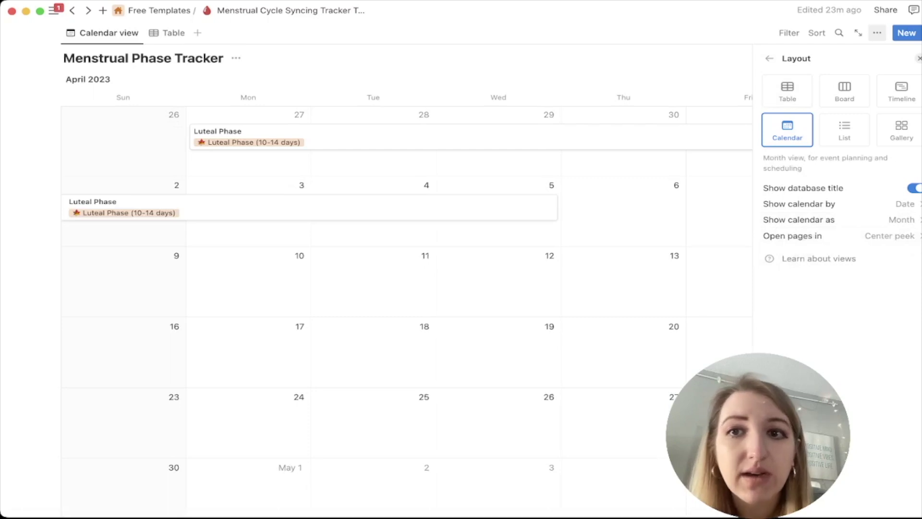
click(769, 58)
key(Escape)
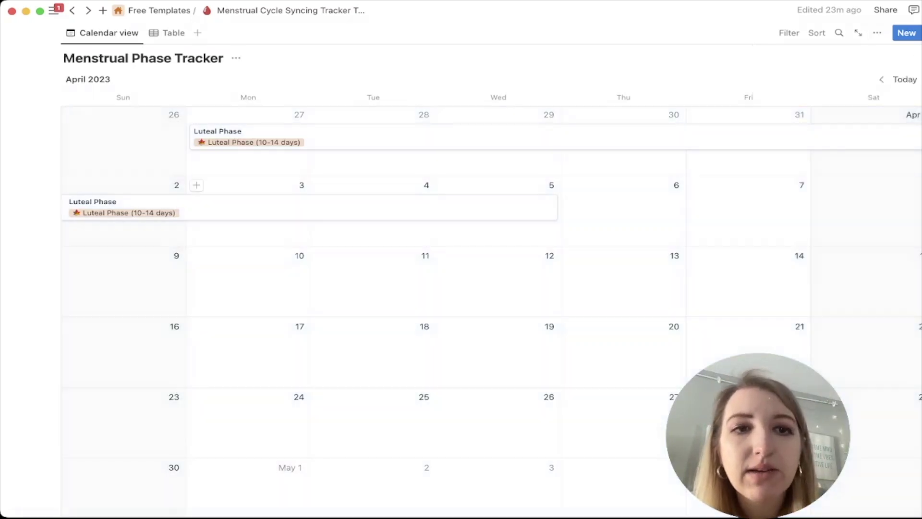
- Return to the current month and delete the stray Monday 27 February entries
click(905, 79)
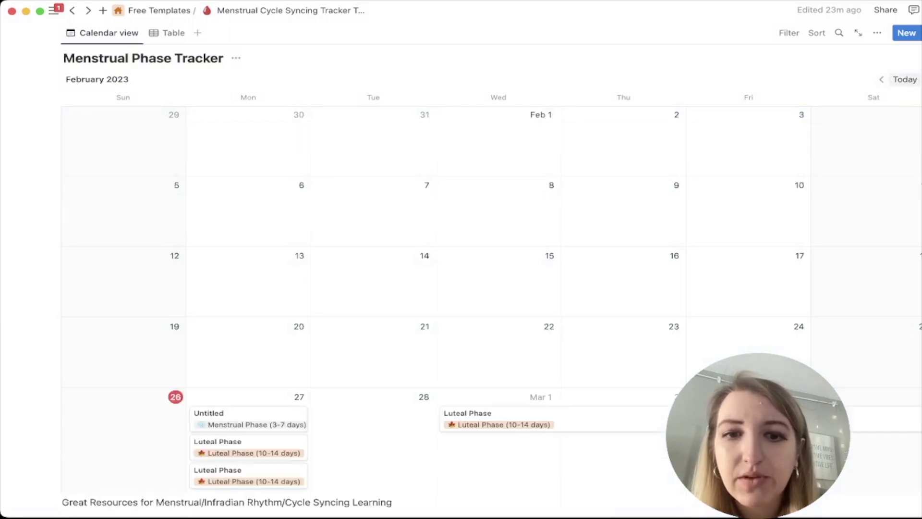
scroll(768, 139, down, 5)
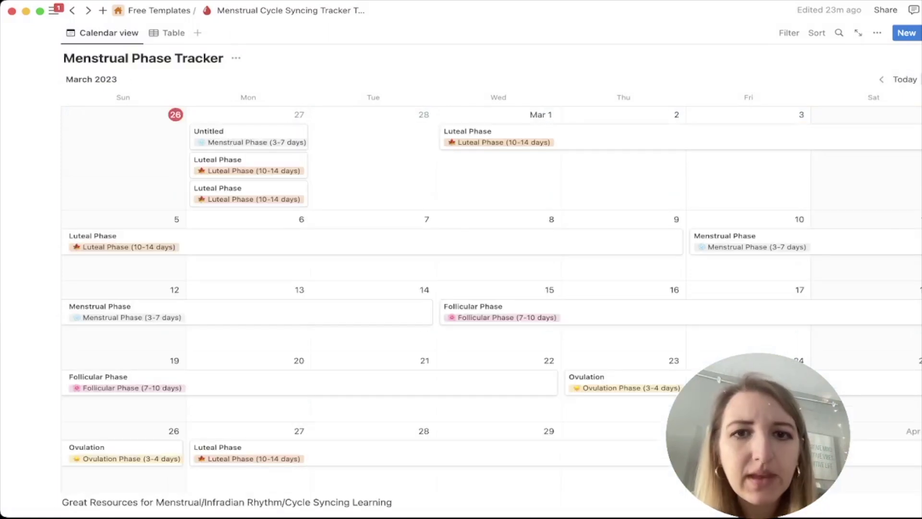
key(Delete)
scroll(461, 260, down, 8)
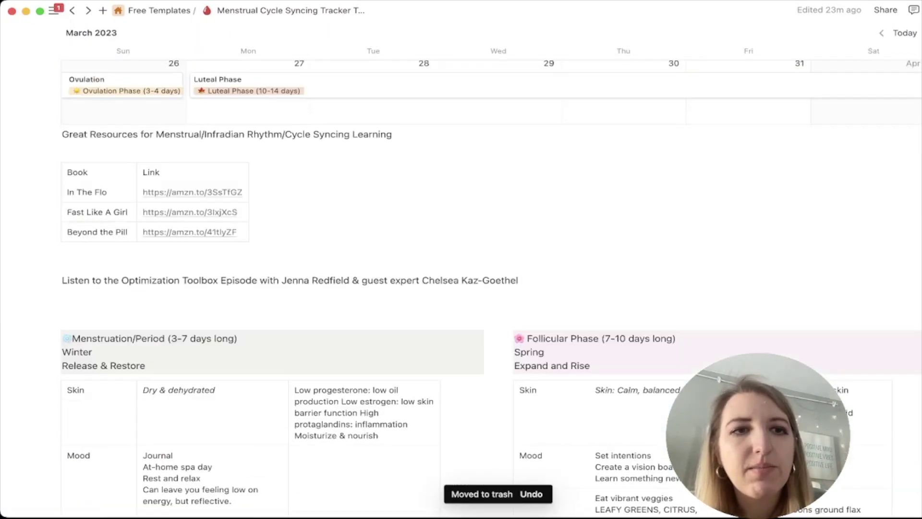
scroll(461, 259, down, 1)
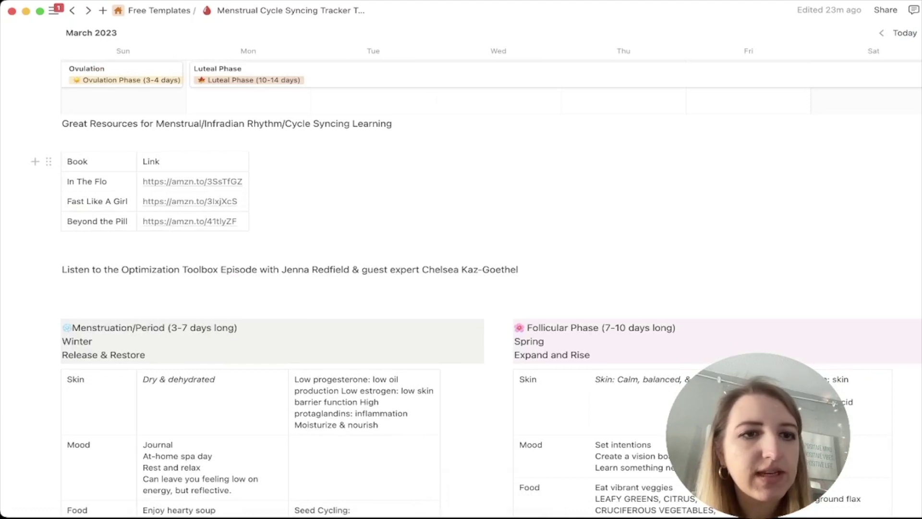
scroll(461, 260, down, 5)
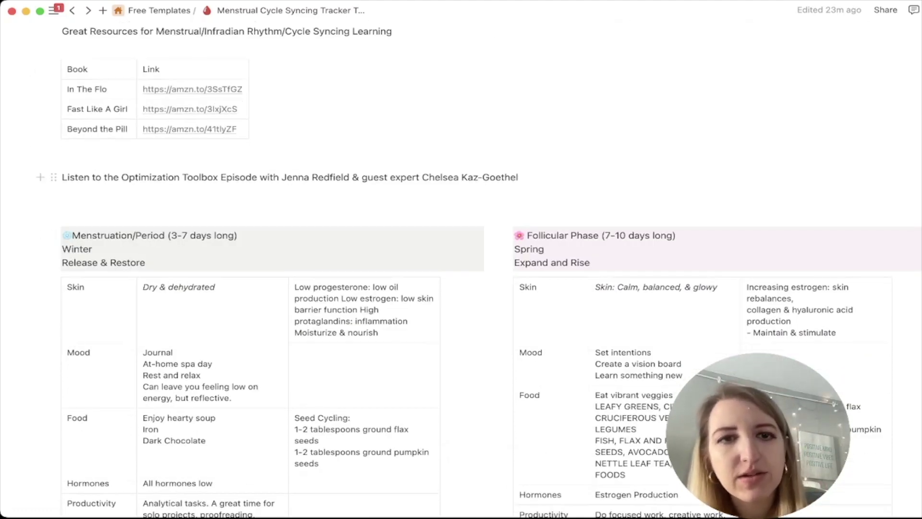
scroll(461, 268, down, 1)
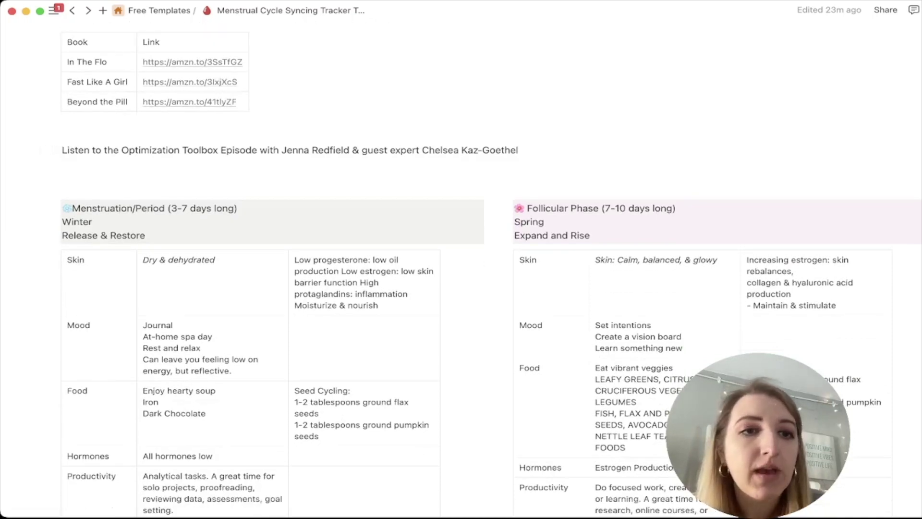
scroll(461, 259, down, 4)
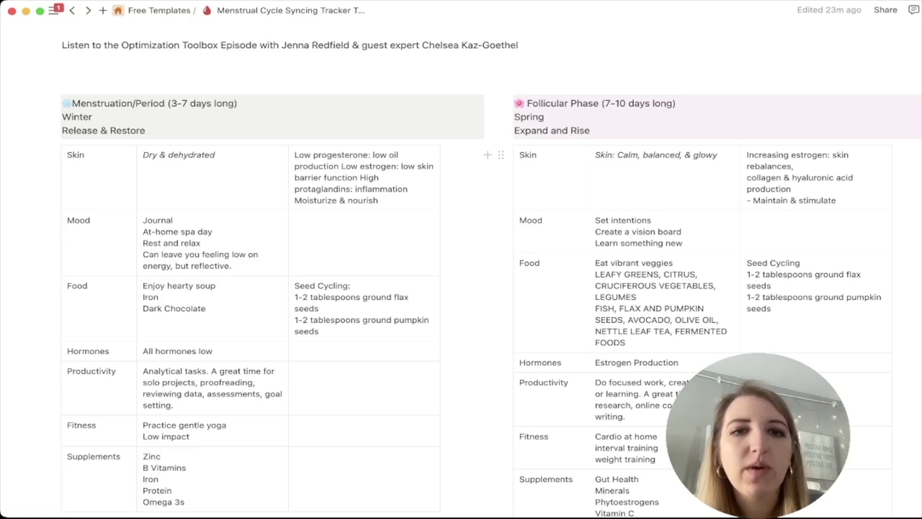
scroll(461, 269, down, 2)
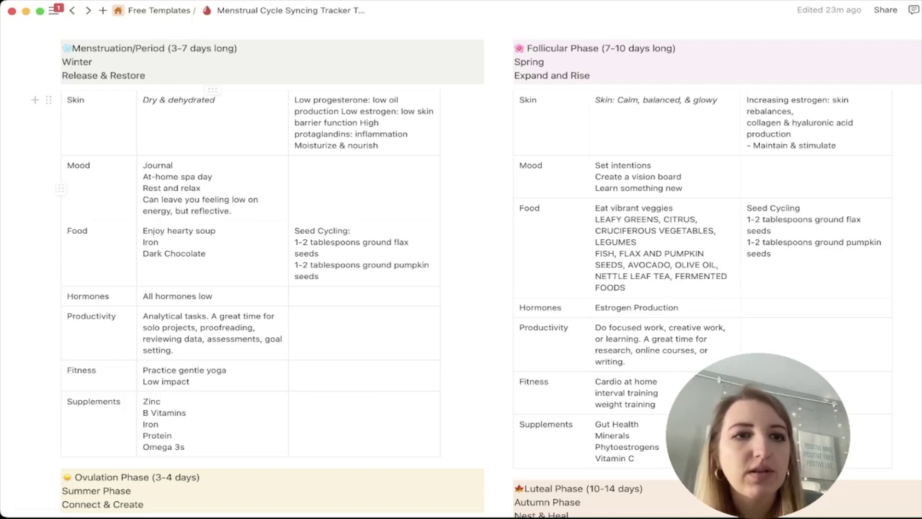
scroll(461, 268, down, 1)
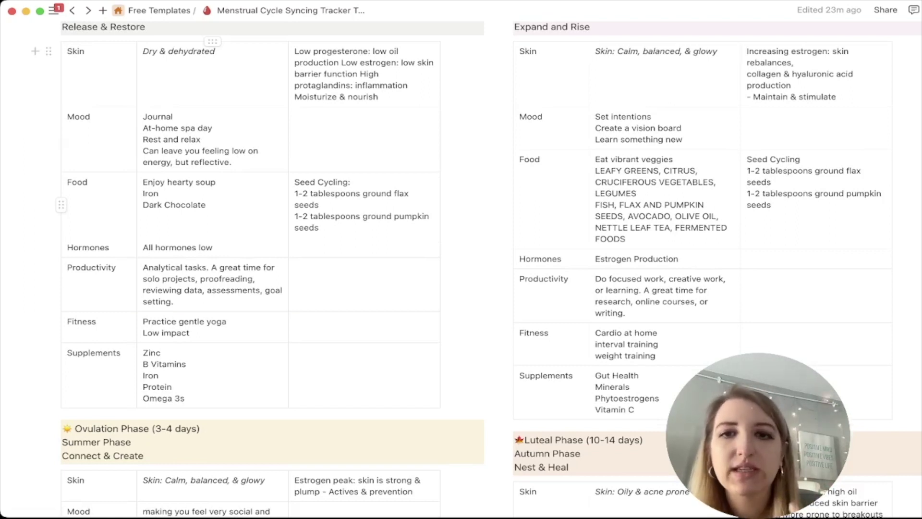
scroll(461, 269, down, 5)
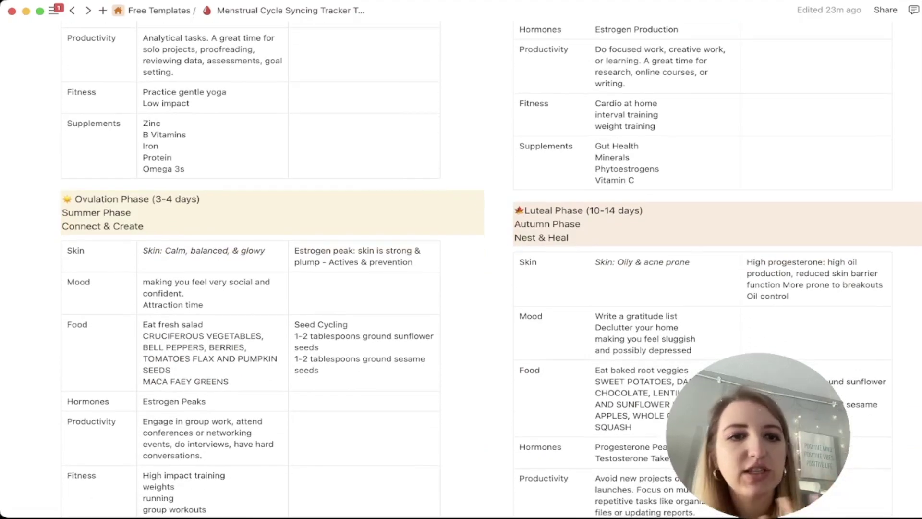
scroll(461, 269, down, 3)
scroll(461, 269, up, 16)
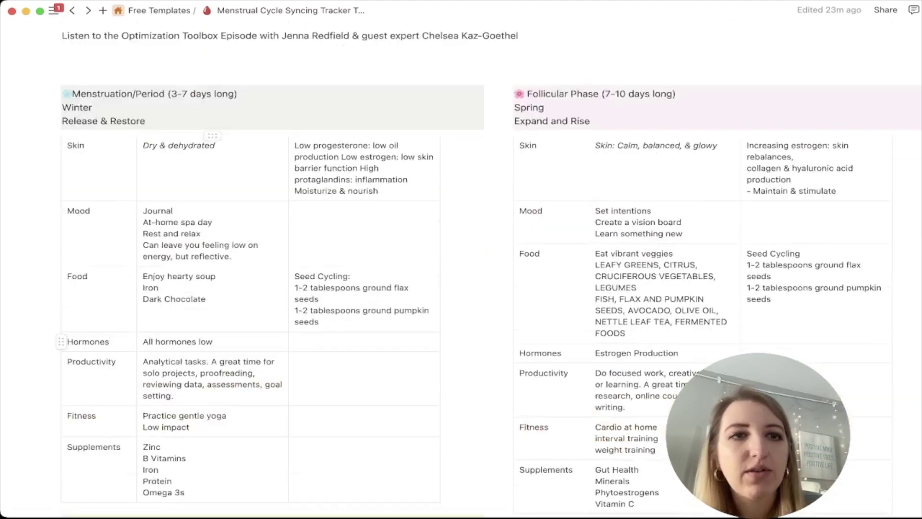
scroll(461, 269, up, 2)
- Scroll back up past the March 2023 phase calendar toward the top of the tracker page
scroll(461, 269, up, 2)
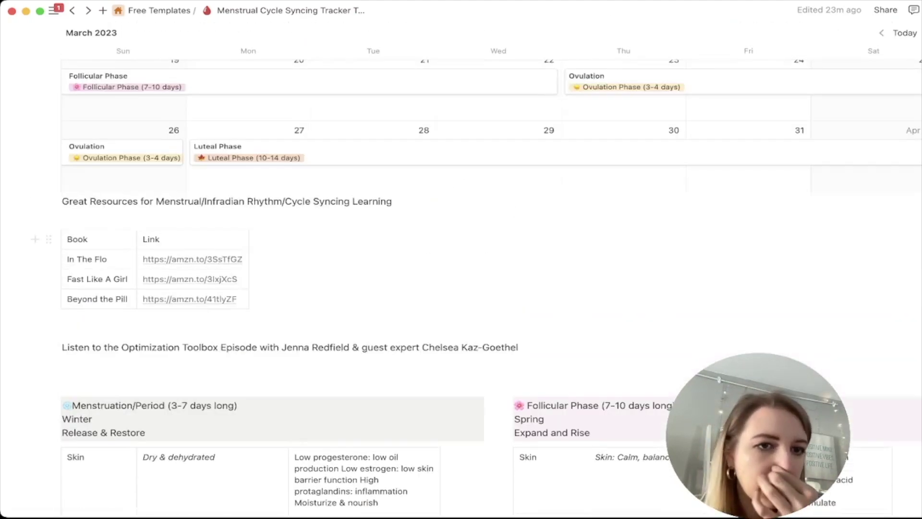
scroll(461, 288, up, 7)
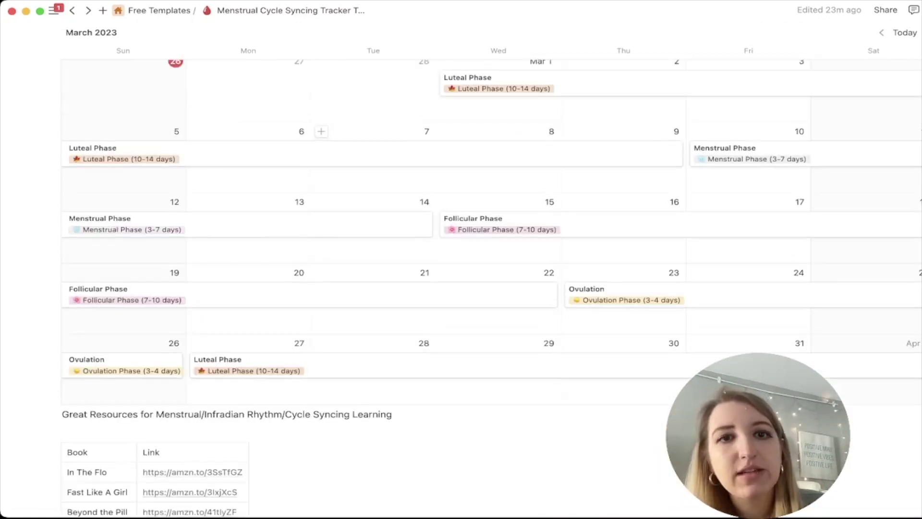
scroll(461, 288, up, 10)
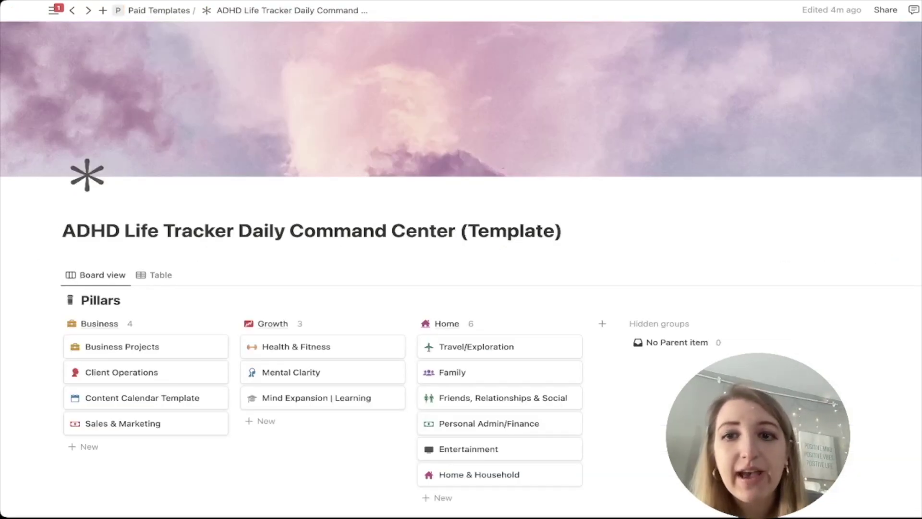
- Find the February 26, 2023 card on the Daily Life Tracker board and open it in a peek
scroll(186, 278, down, 10)
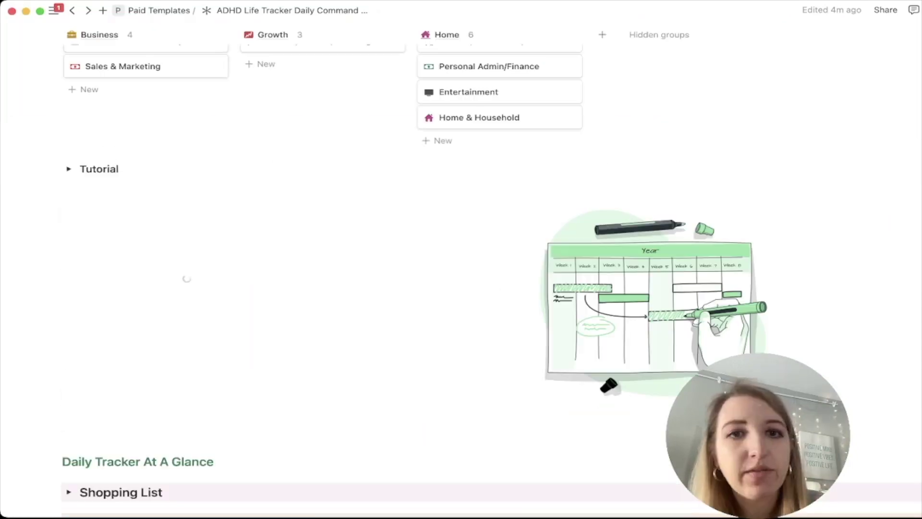
scroll(187, 153, down, 15)
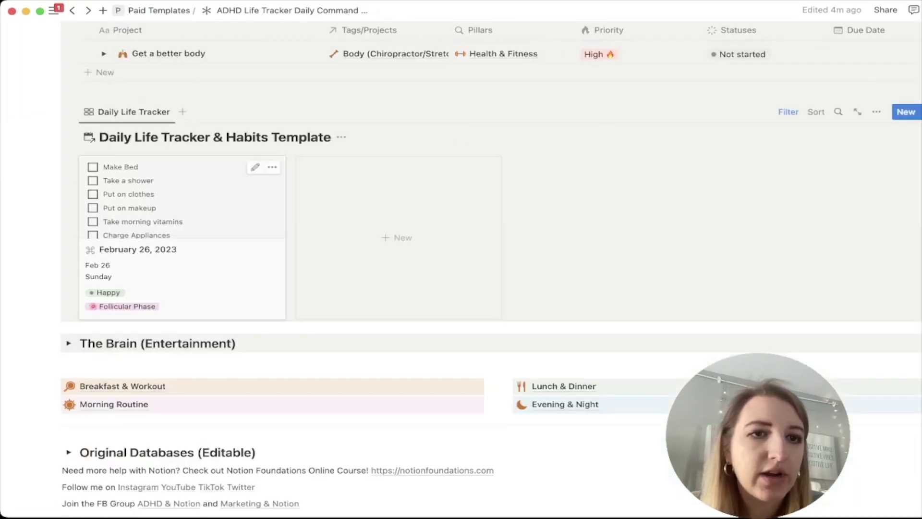
scroll(259, 192, up, 3)
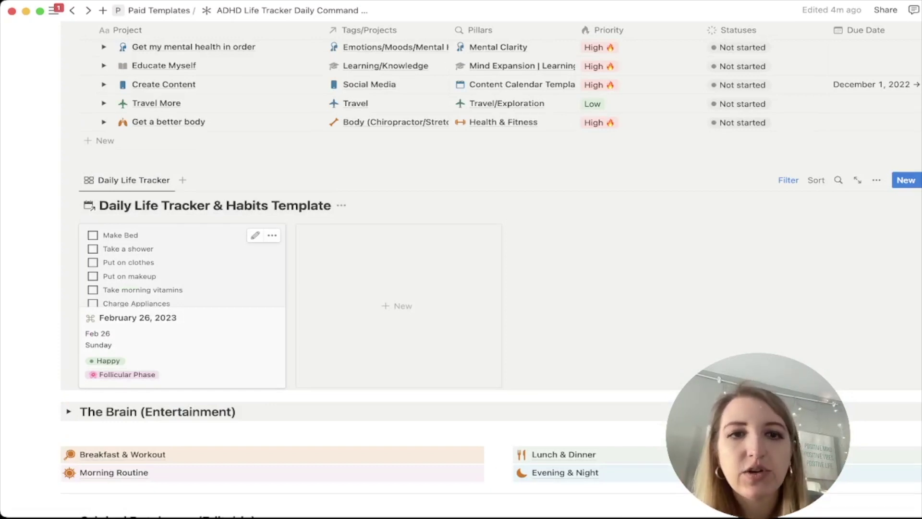
click(145, 336)
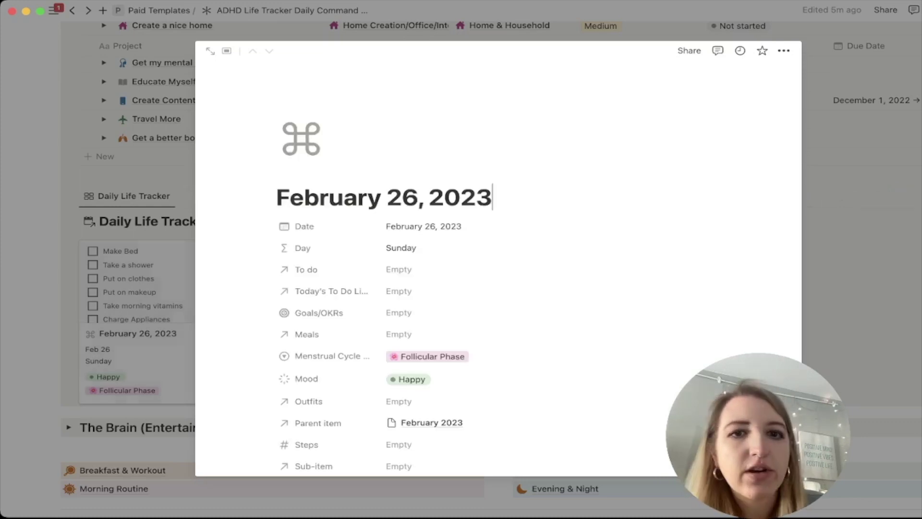
- Inspect the Menstrual Cycle phase options, leaving the value at Follicular Phase
scroll(327, 184, down, 5)
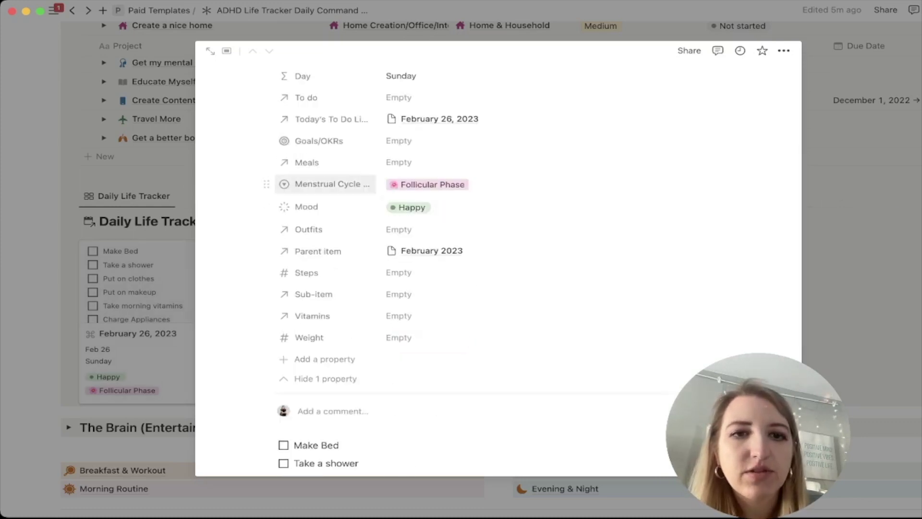
click(551, 184)
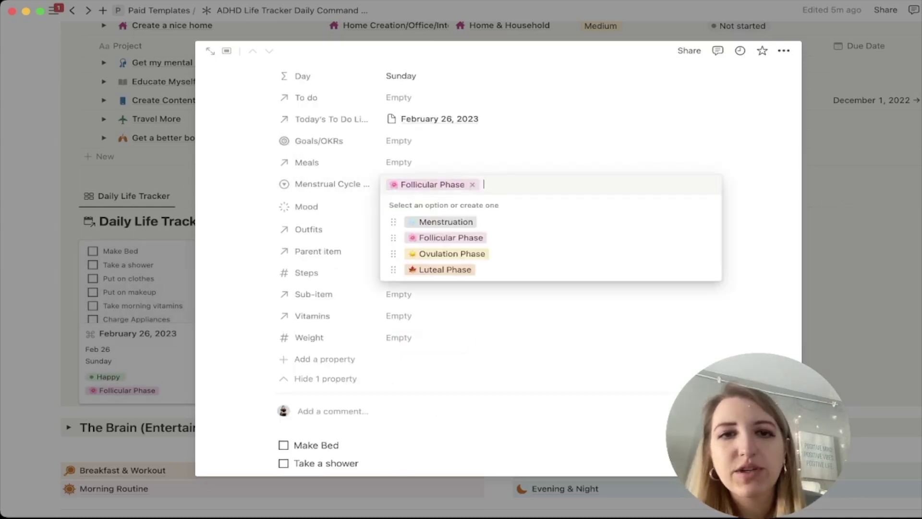
key(Escape)
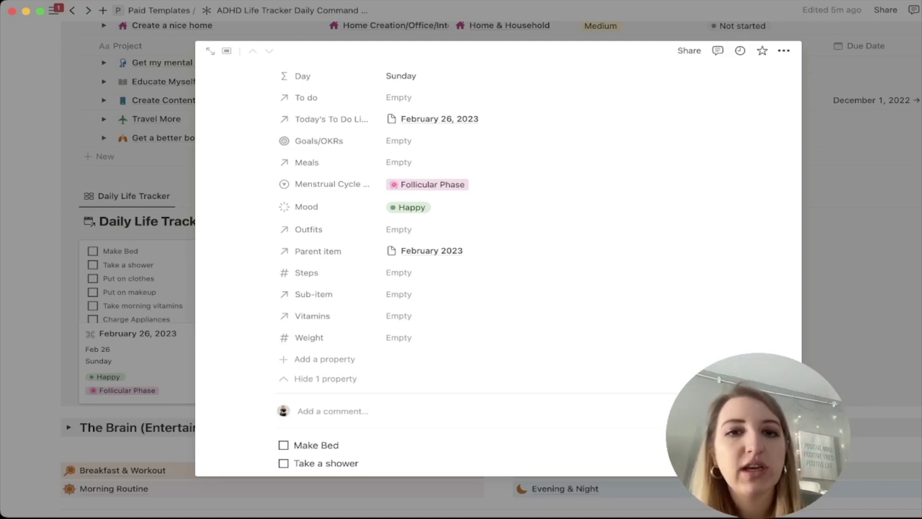
click(427, 184)
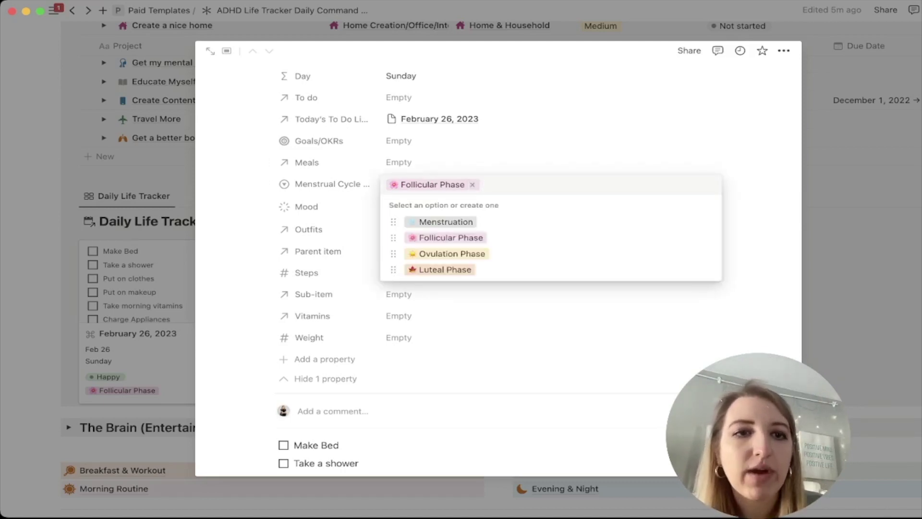
key(Escape)
key(Escape)
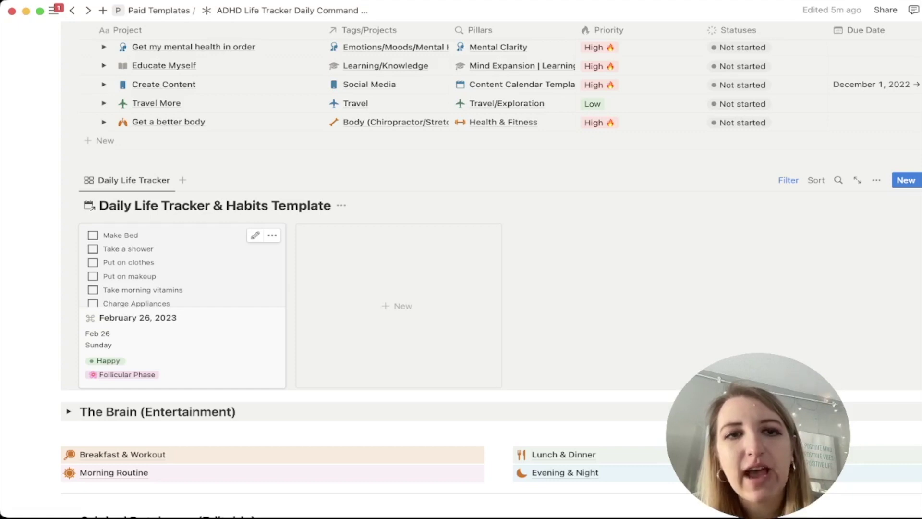
- Reopen the February 26, 2023 entry, look it over, and close it
click(182, 336)
scroll(498, 269, down, 5)
scroll(498, 269, up, 5)
scroll(481, 228, up, 1)
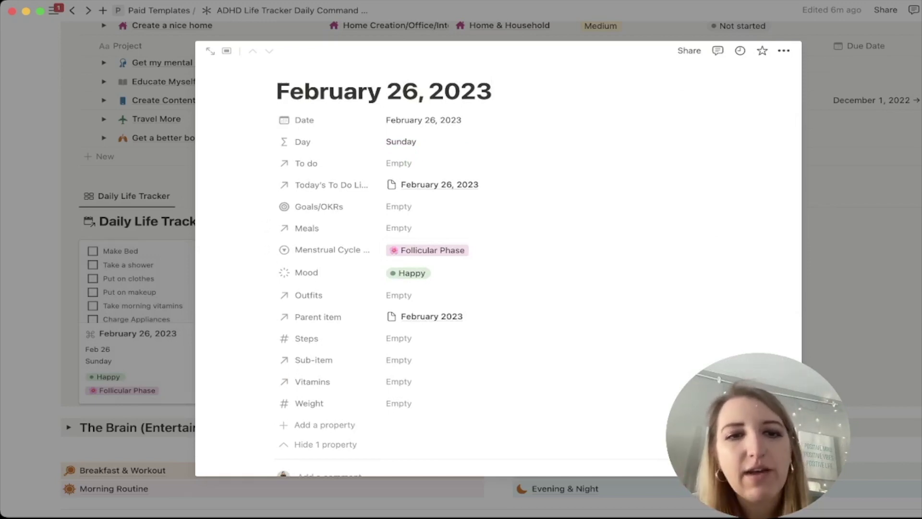
key(Escape)
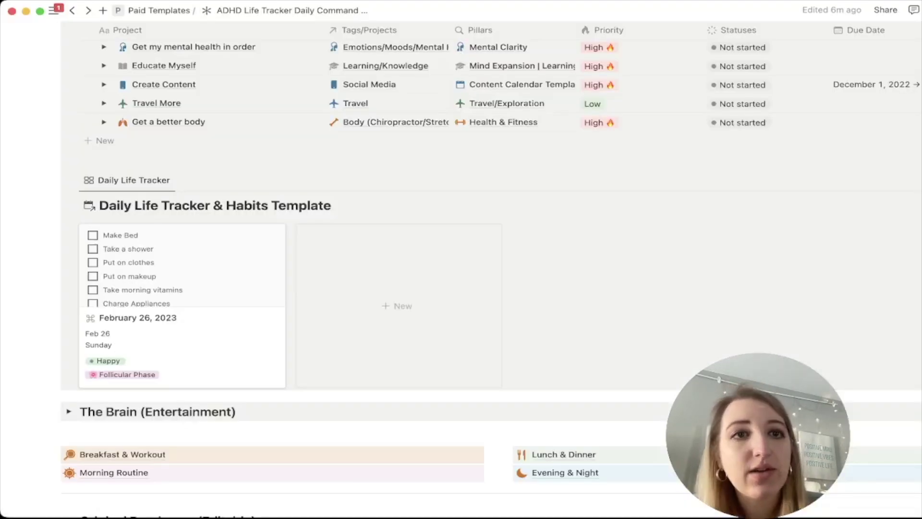